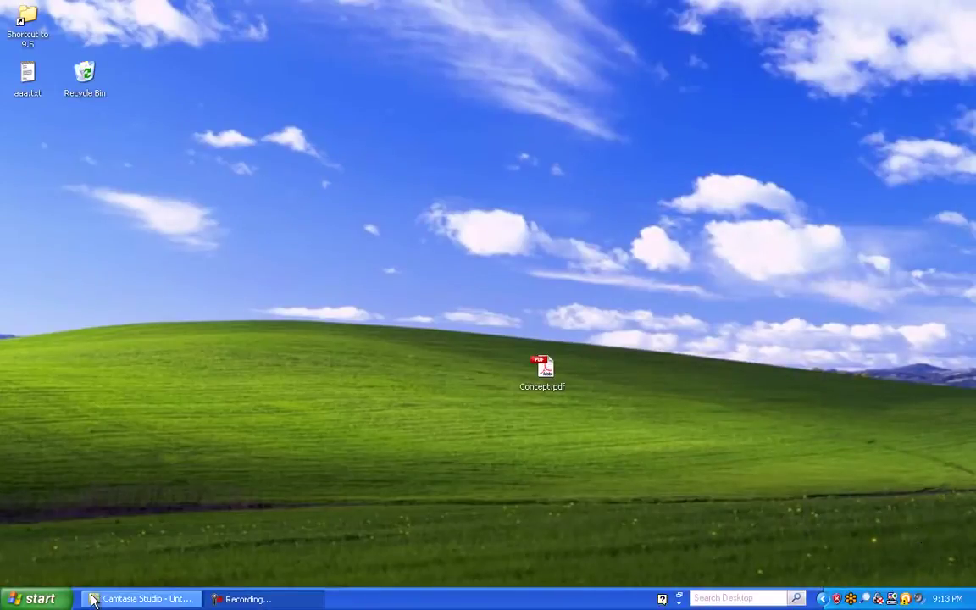
Launch Data Sources (ODBC) from Control Panel's Administrative Tools folder.
{"action": "left_click", "coordinate": [42, 599]}
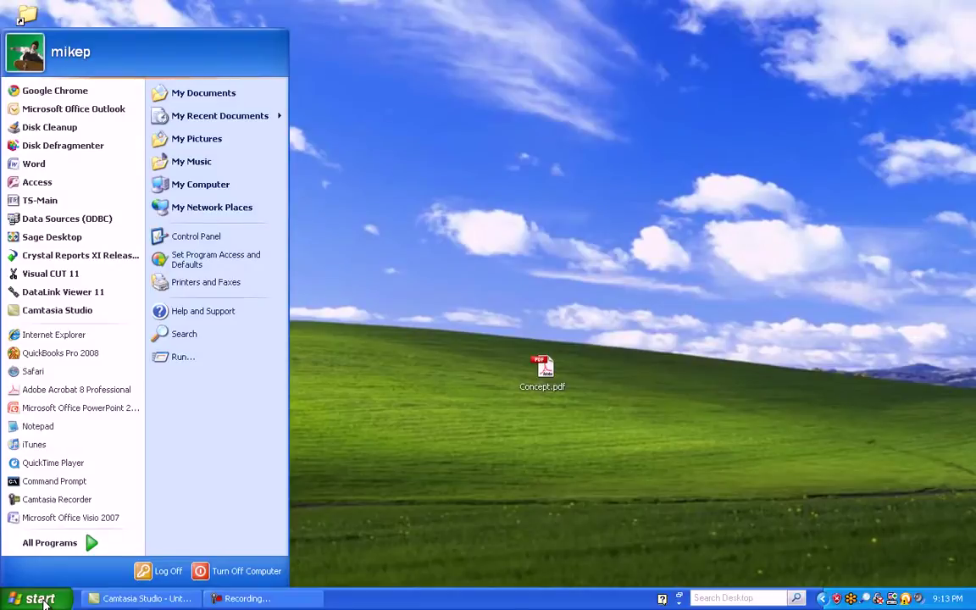
{"action": "left_click", "coordinate": [216, 239]}
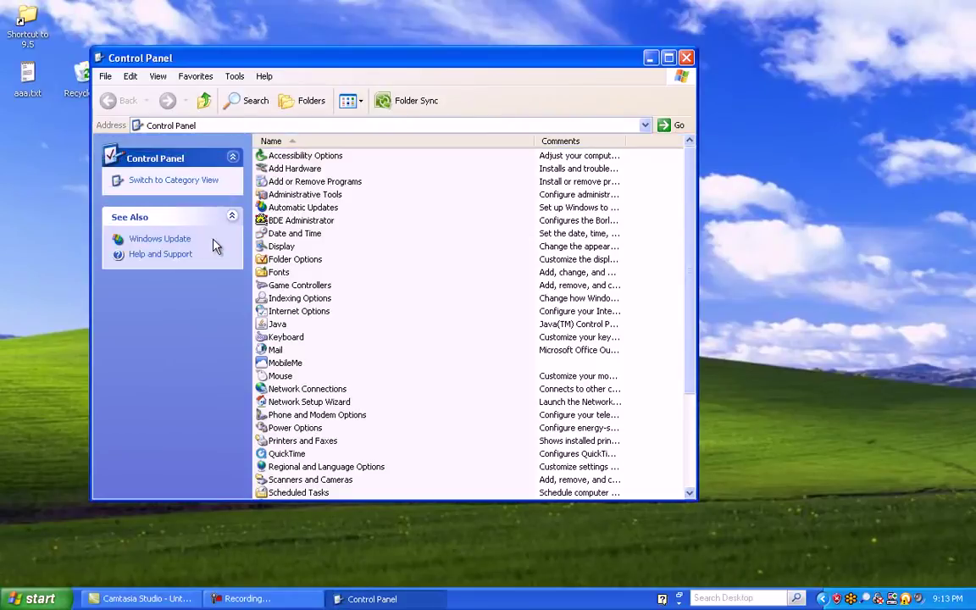
{"action": "double_click", "coordinate": [284, 194]}
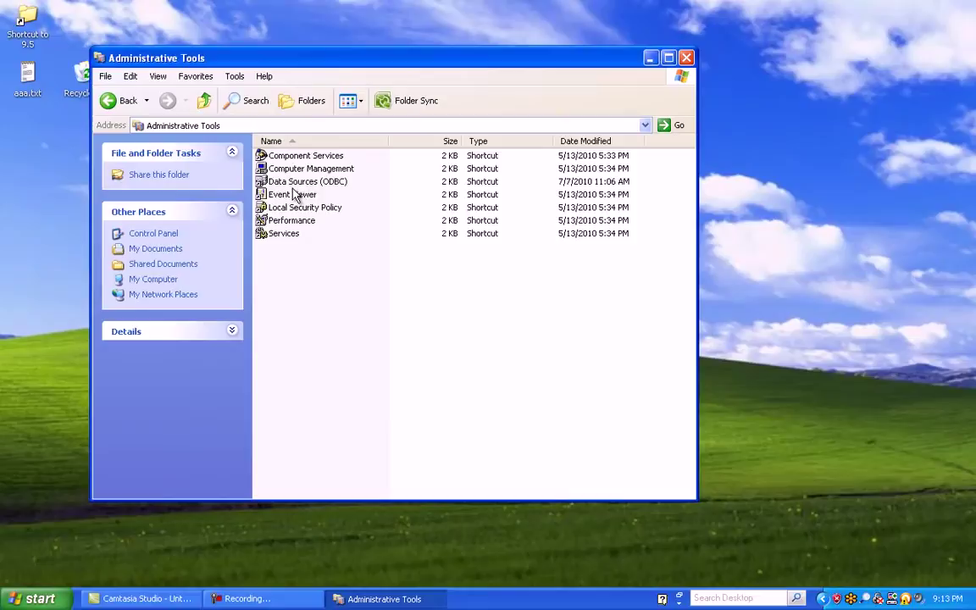
{"action": "left_click", "coordinate": [275, 183]}
{"action": "double_click", "coordinate": [325, 183]}
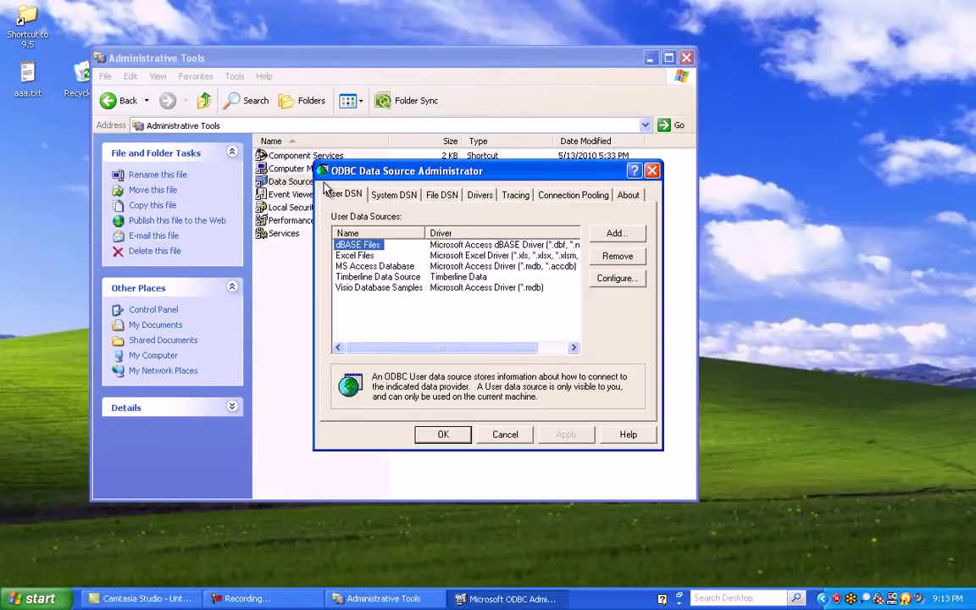
Add a new System DSN that uses the Timberline Data driver.
{"action": "left_click", "coordinate": [386, 196]}
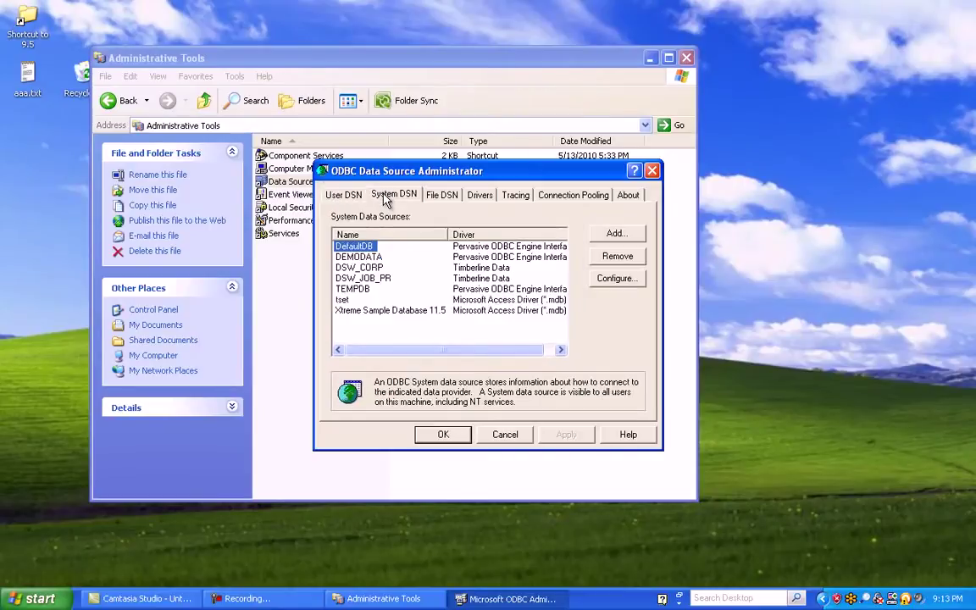
{"action": "left_click", "coordinate": [627, 233]}
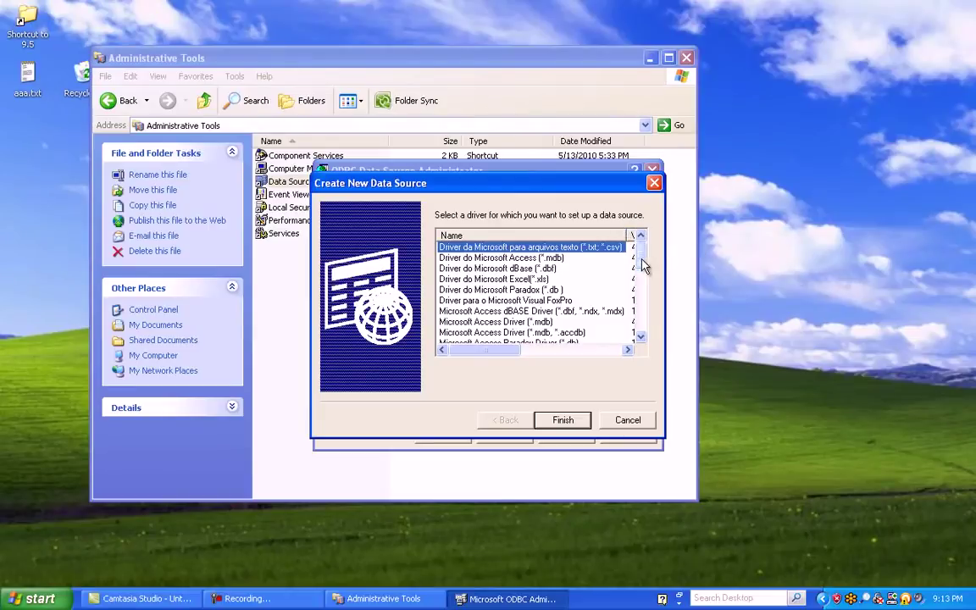
{"action": "left_click_drag", "start_coordinate": [642, 253], "coordinate": [643, 326]}
{"action": "left_click", "coordinate": [443, 333]}
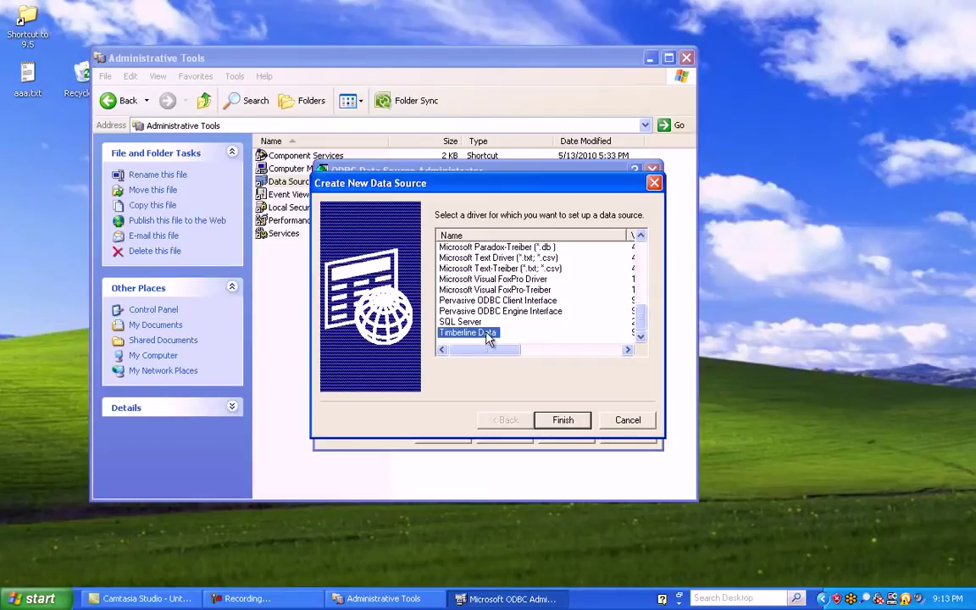
{"action": "left_click", "coordinate": [562, 421]}
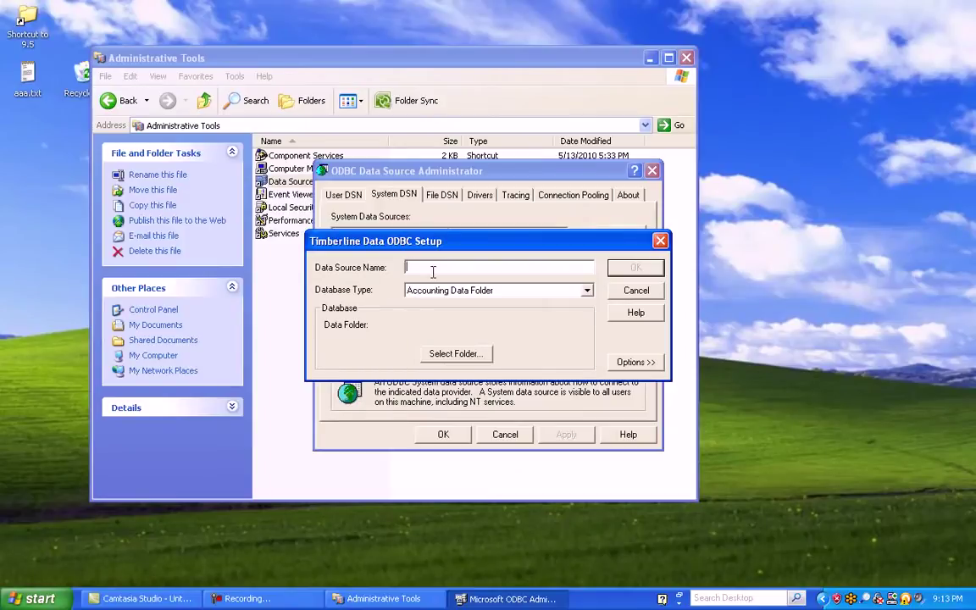
Enter 'Free' as the Data Source Name and select the Construction Sample Data company folder.
{"action": "type", "text": "Free"}
{"action": "left_click", "coordinate": [456, 355]}
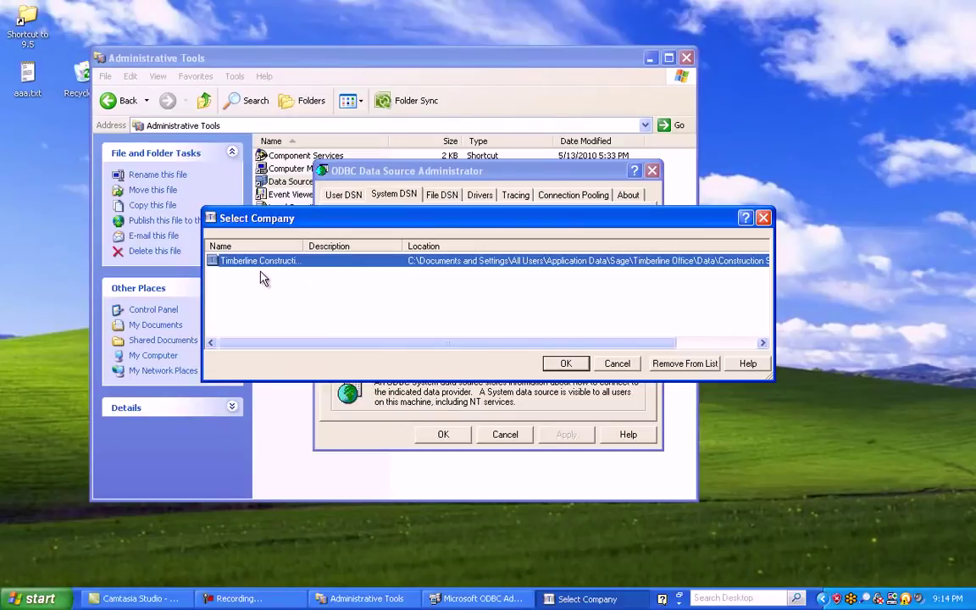
{"action": "left_click", "coordinate": [562, 364]}
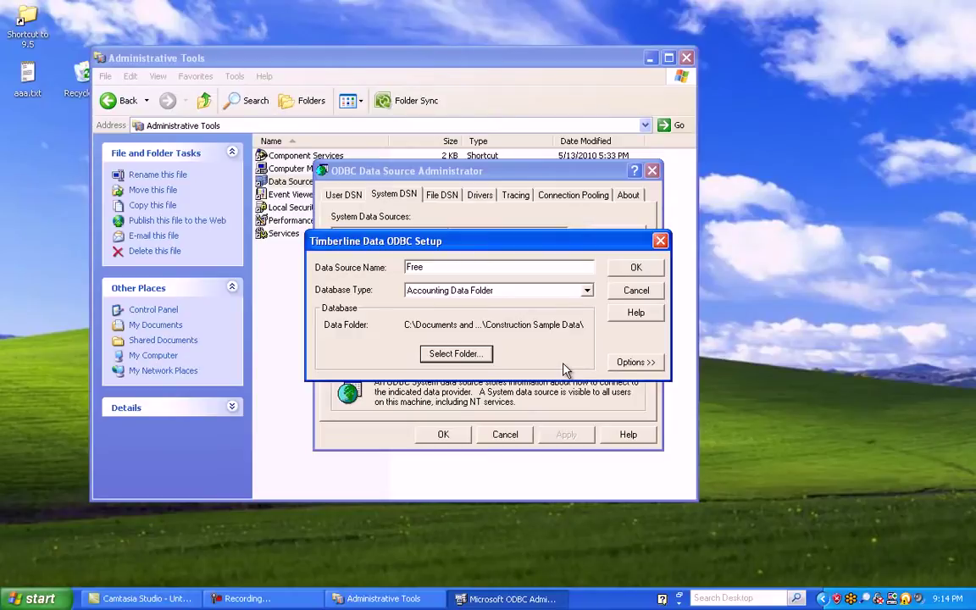
Set Table and Field Naming to Standard descriptions and save the Free data source.
{"action": "left_click", "coordinate": [638, 363]}
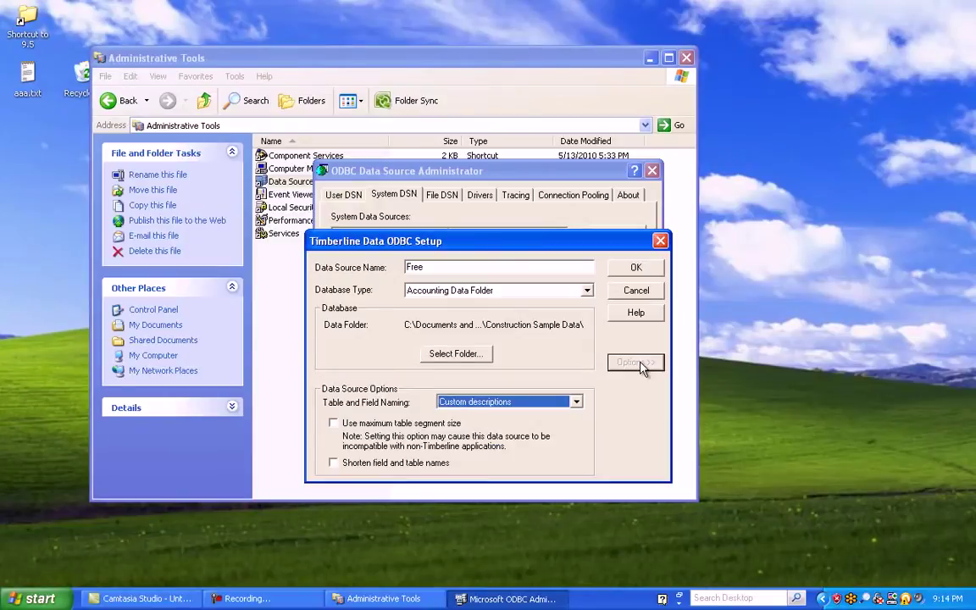
{"action": "left_click", "coordinate": [576, 402]}
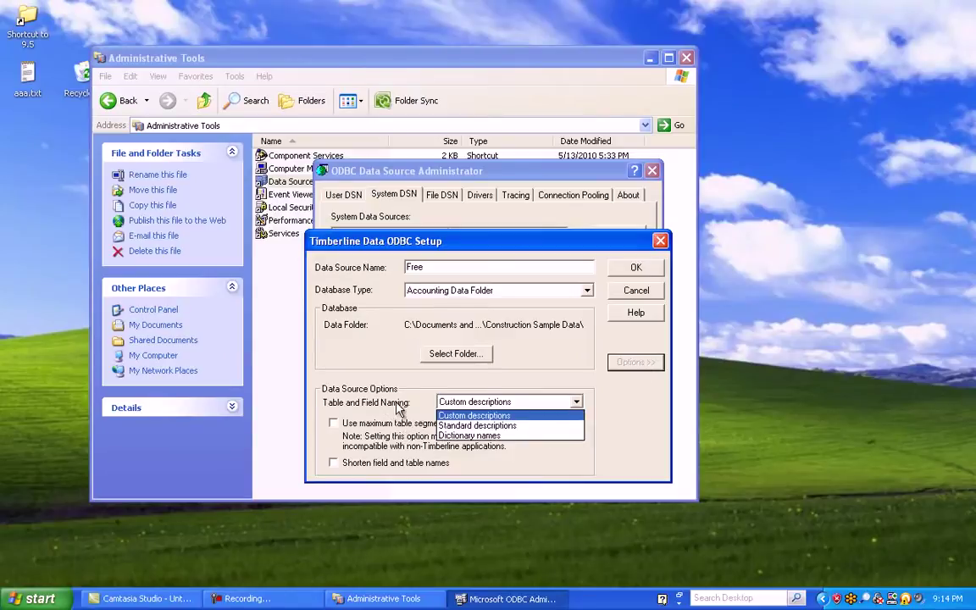
{"action": "left_click", "coordinate": [461, 425]}
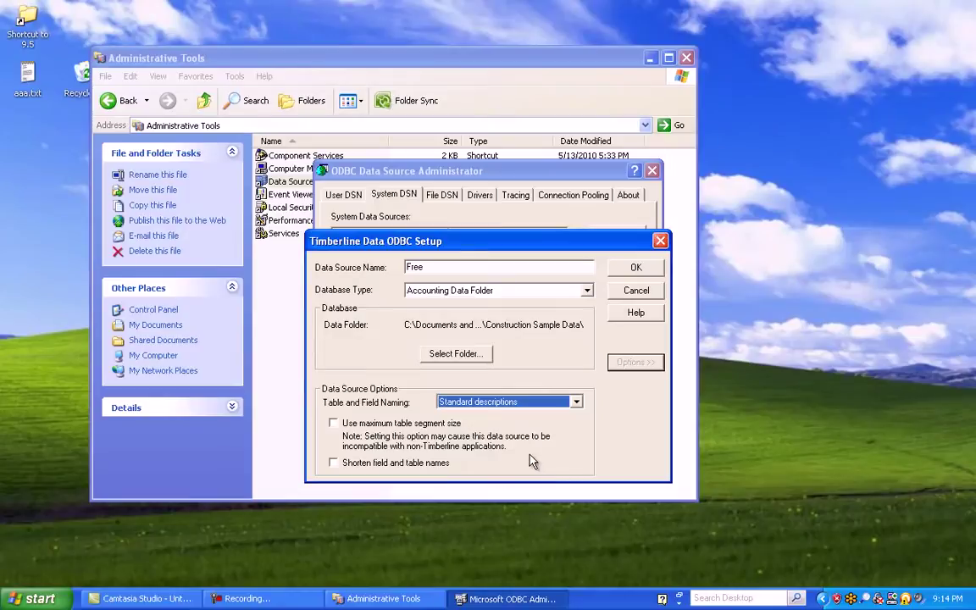
{"action": "left_click", "coordinate": [636, 269]}
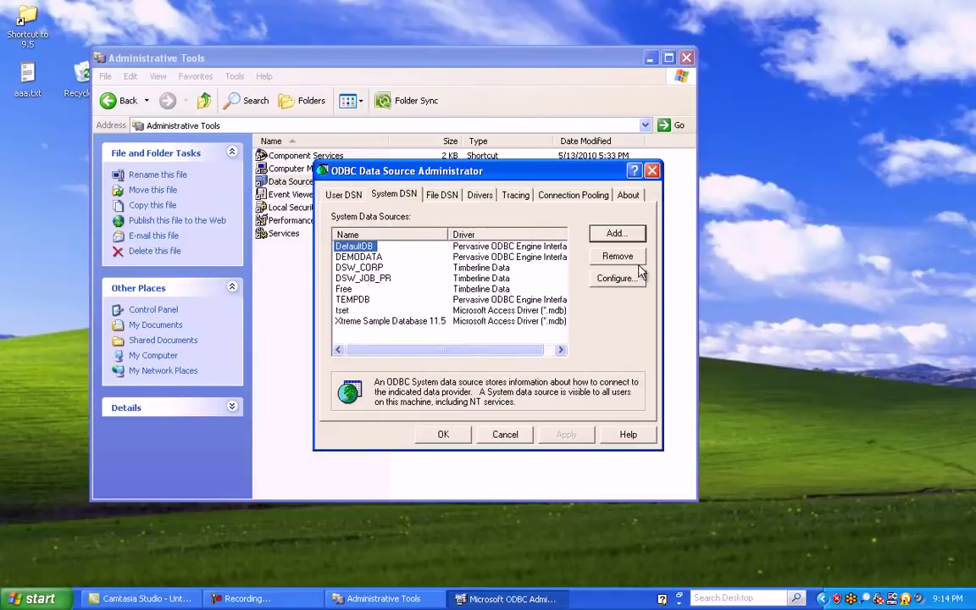
Close ODBC Administrator with OK and dismiss the odbcad32.exe error message.
{"action": "left_click", "coordinate": [442, 434]}
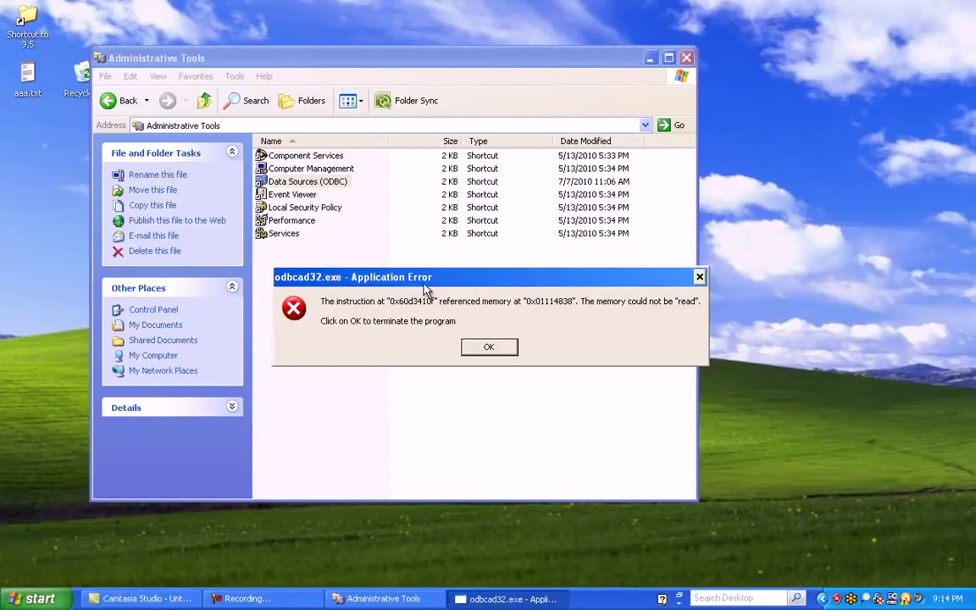
{"action": "left_click_drag", "start_coordinate": [421, 280], "coordinate": [352, 265]}
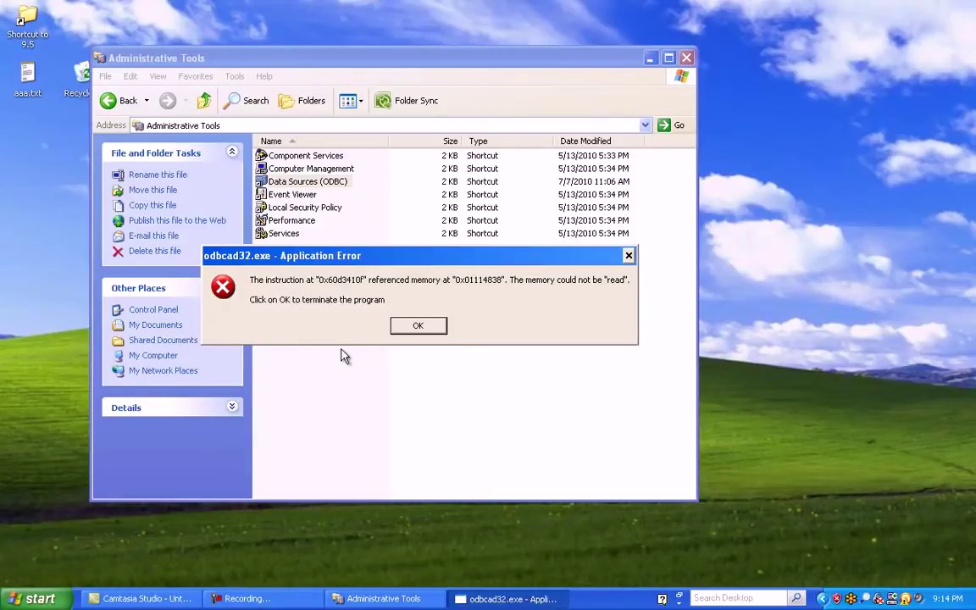
{"action": "left_click_drag", "start_coordinate": [360, 258], "coordinate": [516, 157]}
{"action": "left_click_drag", "start_coordinate": [575, 163], "coordinate": [573, 169]}
{"action": "left_click", "coordinate": [568, 237]}
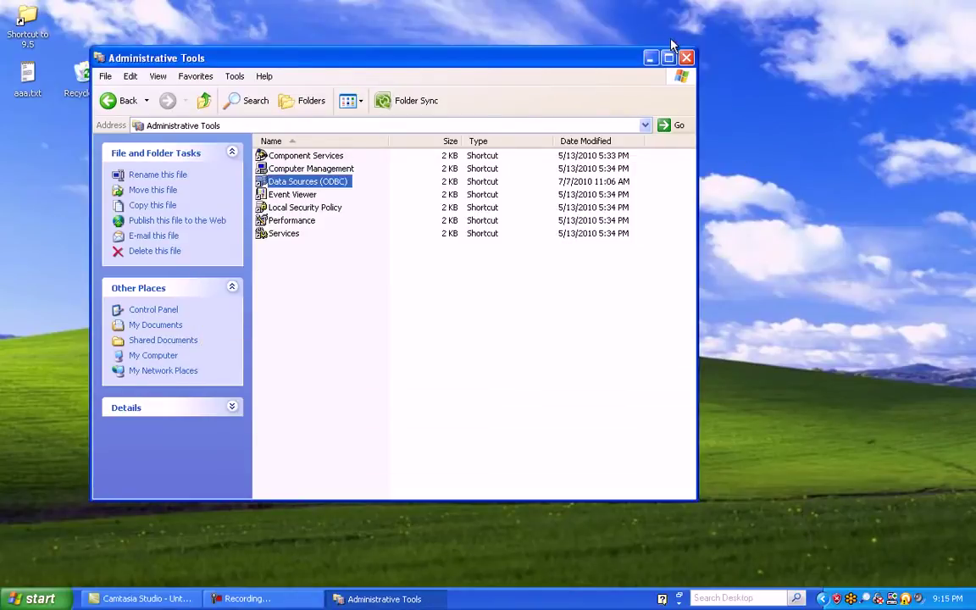
Close the Administrative Tools window.
{"action": "left_click", "coordinate": [686, 58]}
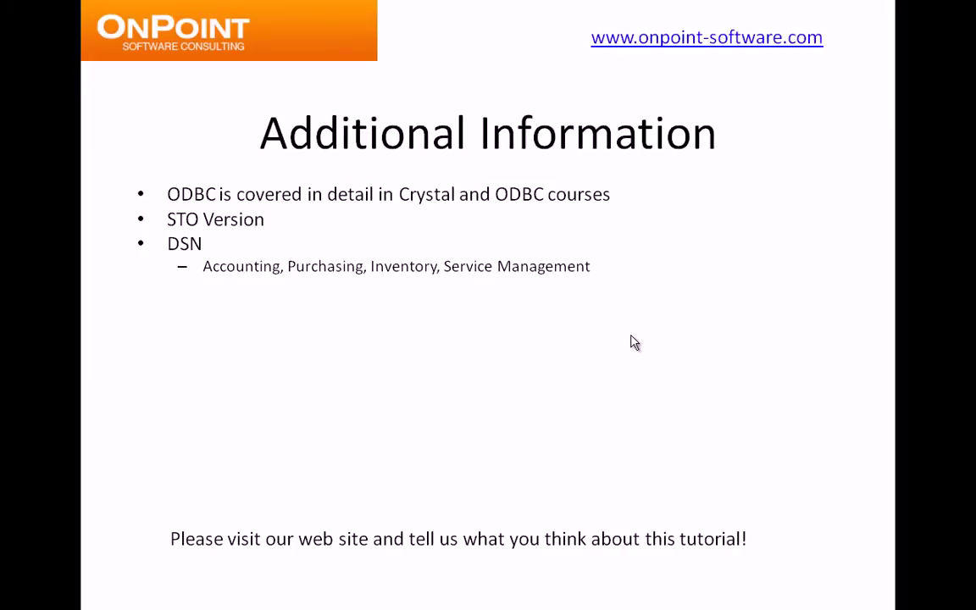
Advance the slide to show the bullet about report DSN setup differences.
{"action": "left_click", "coordinate": [635, 342]}
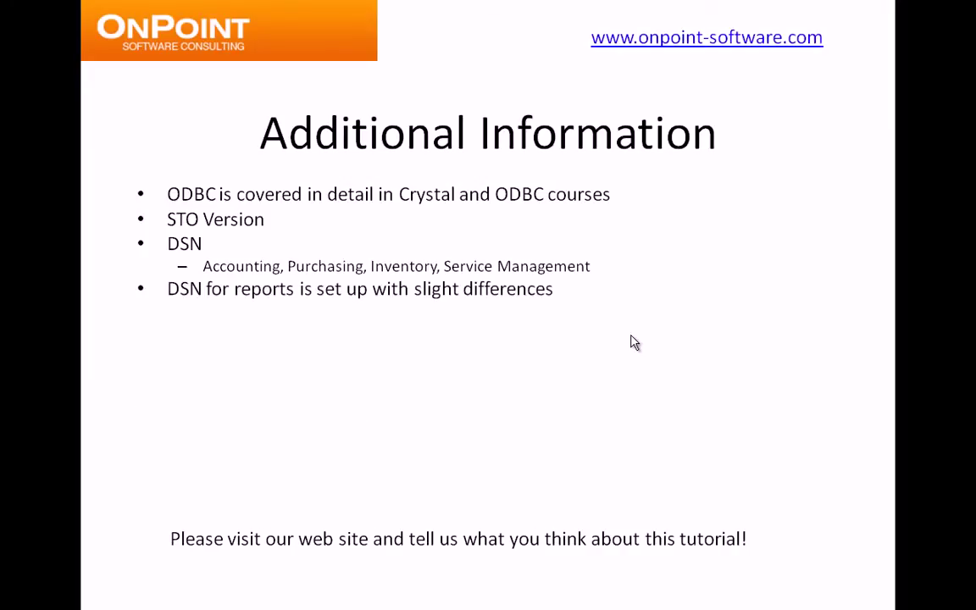